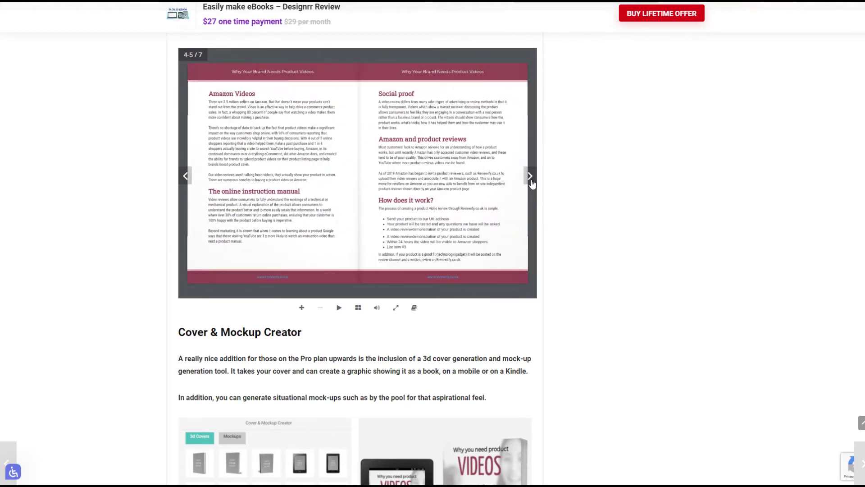
- Turn the embedded sample flipbook one spread forward, then back three spreads toward the cover
left_click(531, 177)
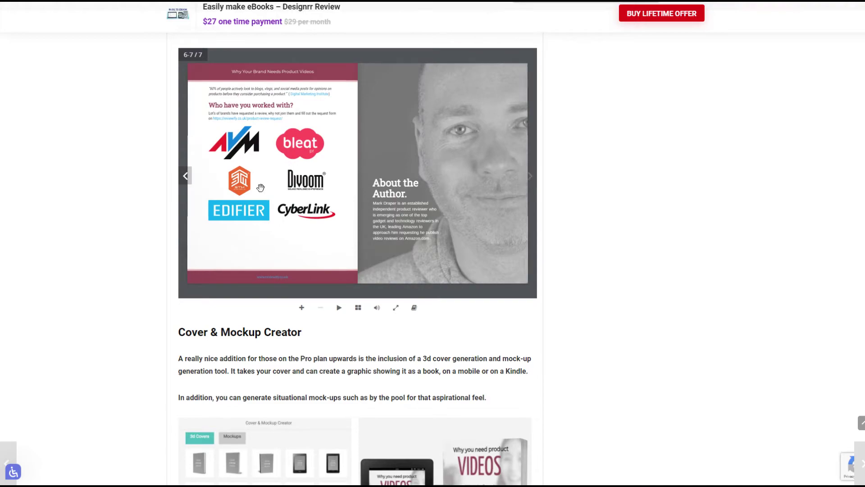
left_click(188, 177)
left_click(188, 177)
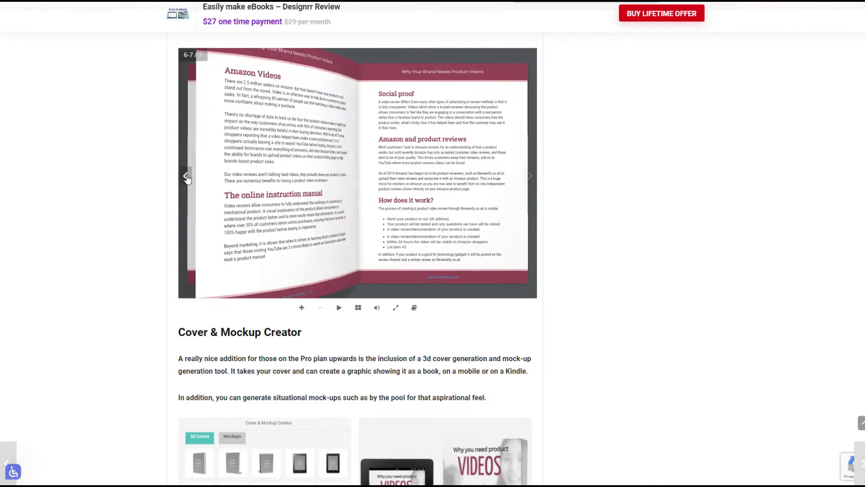
left_click(188, 177)
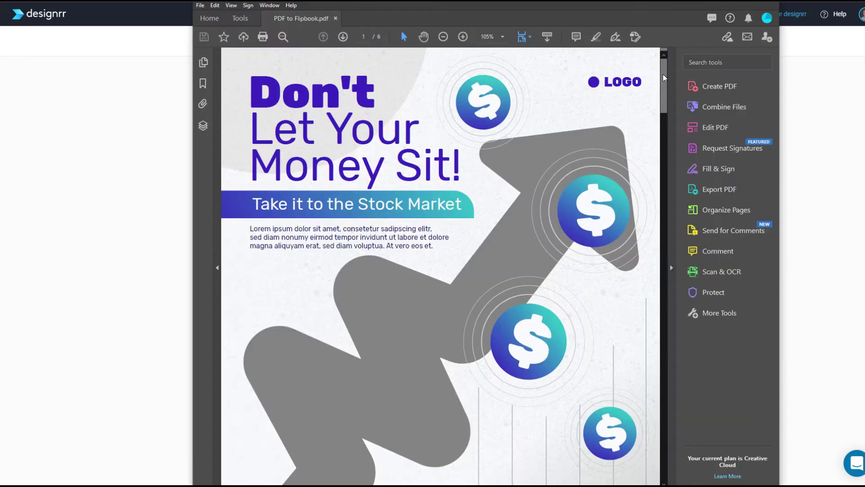
mouse_move(662, 74)
left_mouse_down()
mouse_move(693, 236)
mouse_move(668, 442)
left_mouse_up()
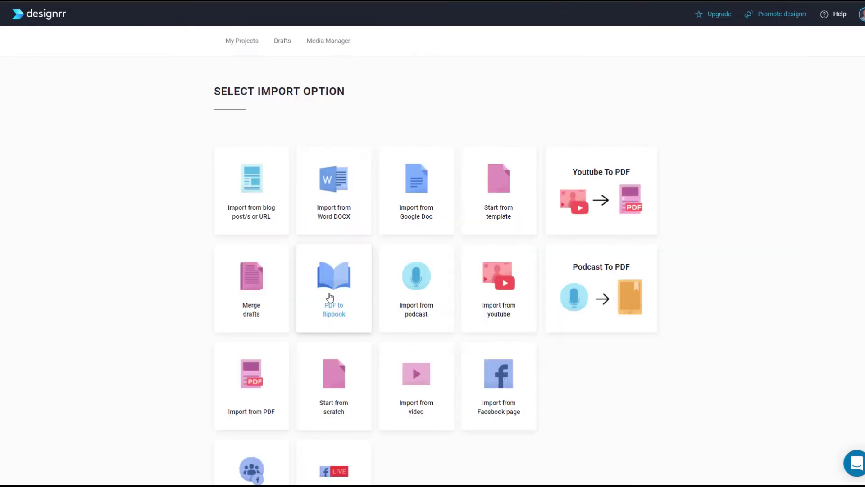
- Choose PDF to flipbook and drop the stock market PDF onto the upload zone
left_click(330, 298)
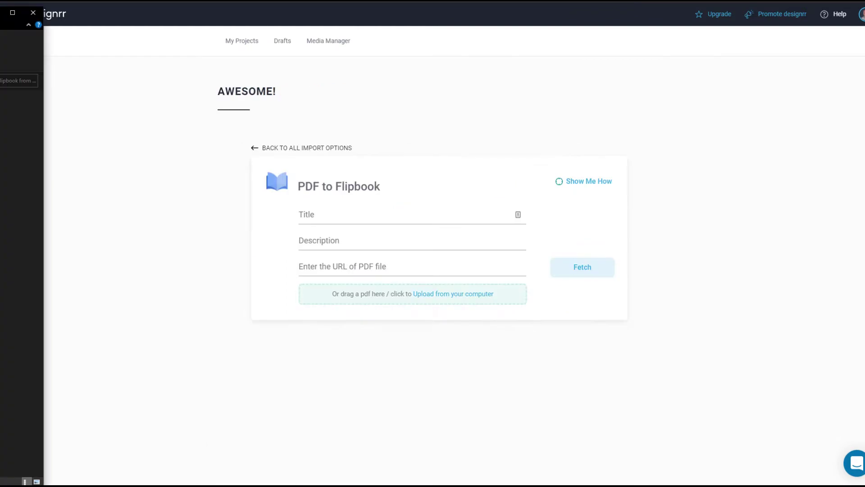
left_click_drag(19, 80, 456, 298)
type("Exam")
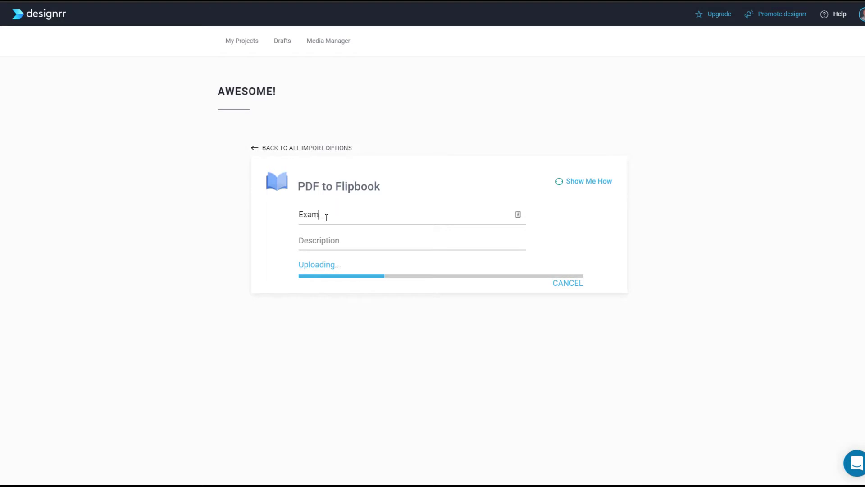
type("ple")
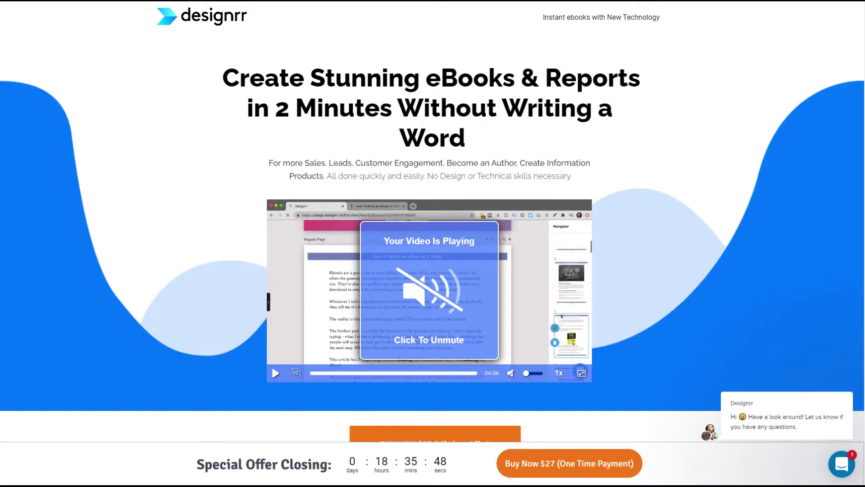
scroll(861, 59, "down", 2)
scroll(861, 59, "down", 3)
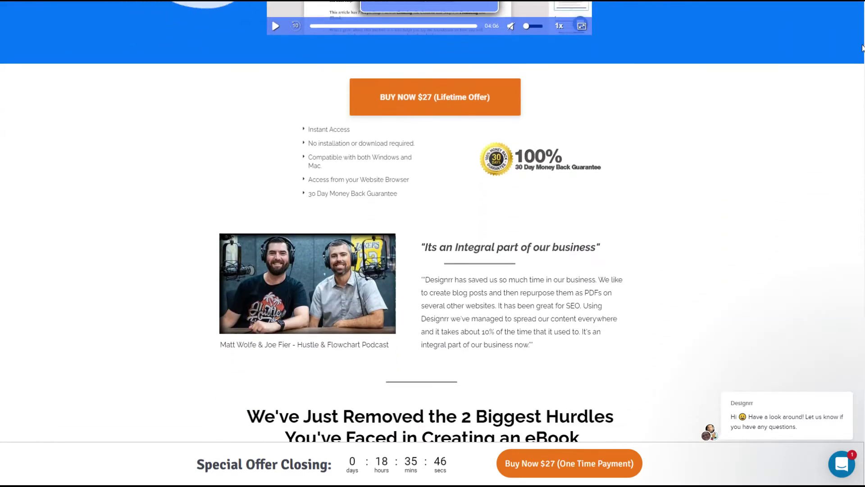
scroll(862, 59, "down", 2)
scroll(861, 58, "down", 5)
scroll(863, 85, "down", 2)
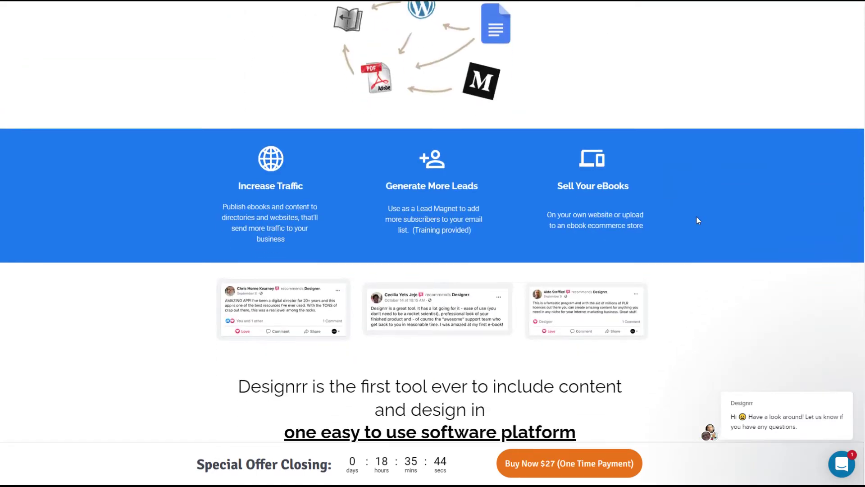
scroll(696, 219, "down", 4)
scroll(747, 272, "down", 5)
scroll(767, 269, "down", 5)
scroll(748, 282, "down", 4)
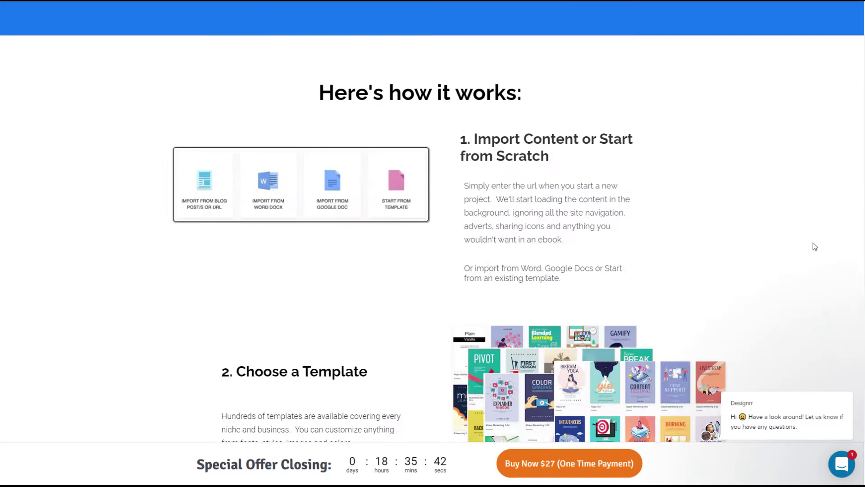
scroll(813, 243, "down", 4)
scroll(804, 269, "down", 6)
scroll(802, 273, "down", 1)
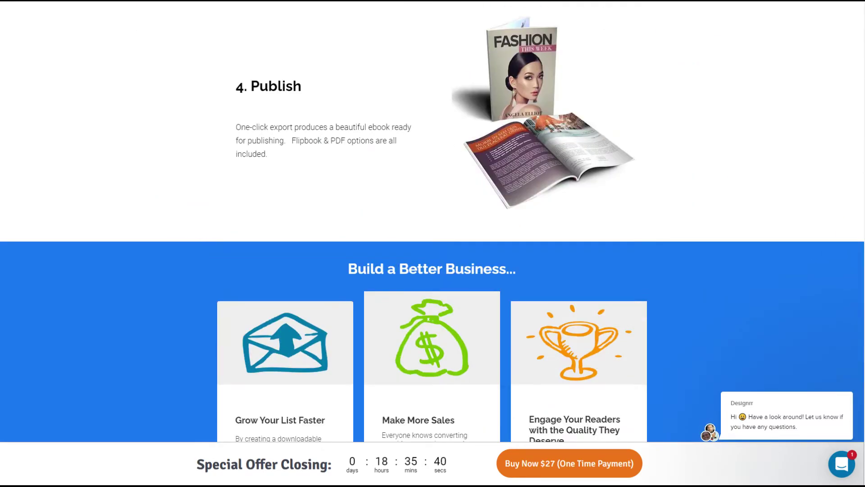
scroll(433, 243, "down", 3)
scroll(433, 243, "down", 5)
scroll(433, 244, "down", 5)
scroll(433, 243, "down", 5)
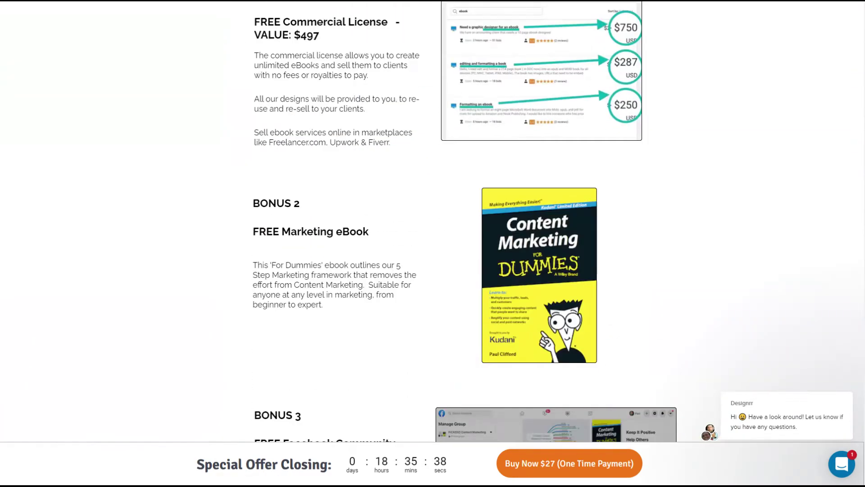
scroll(862, 351, "down", 1)
scroll(861, 351, "up", 5)
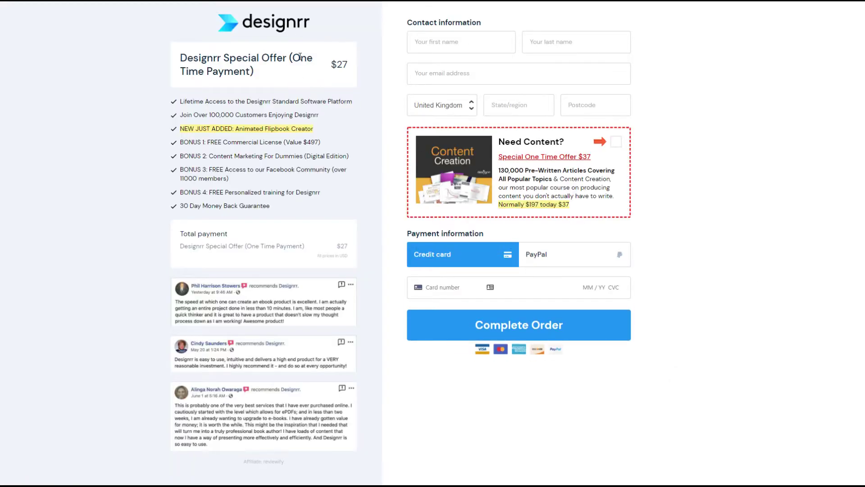
- Highlight the One Time Payment wording in the $27 checkout product title
left_click_drag(297, 63, 247, 73)
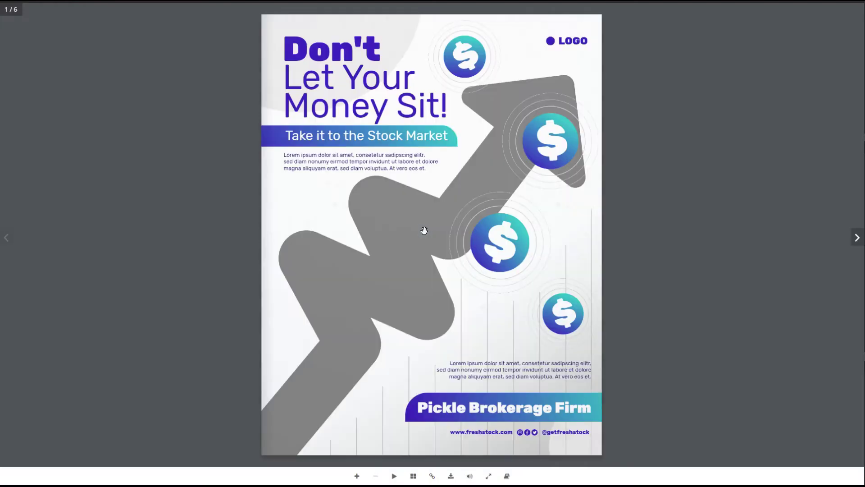
- Page the stock market flipbook forward to its last page and back two spreads
left_click(860, 245)
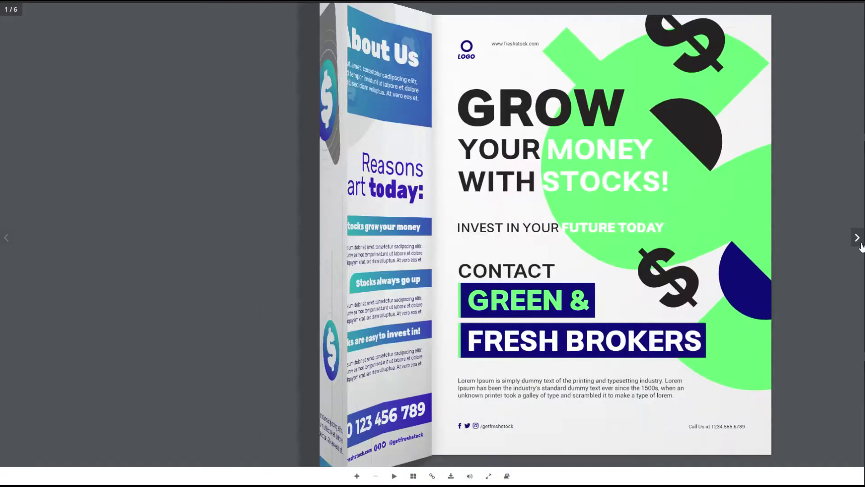
left_click(860, 245)
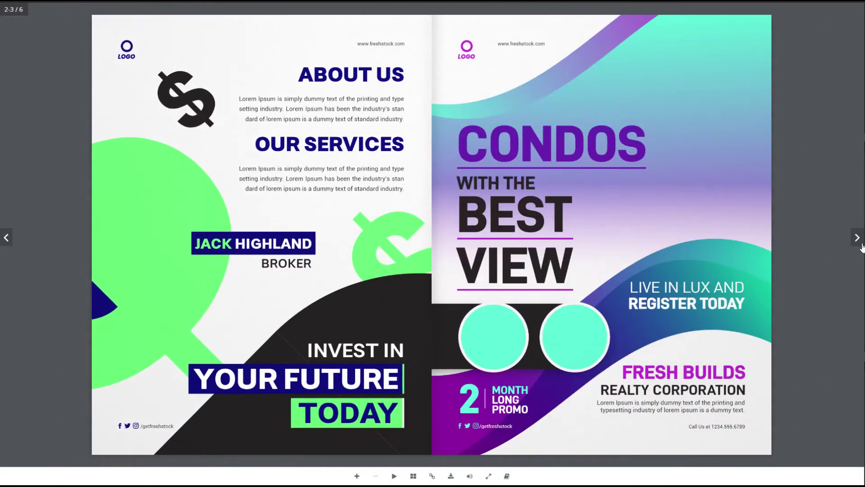
left_click(857, 241)
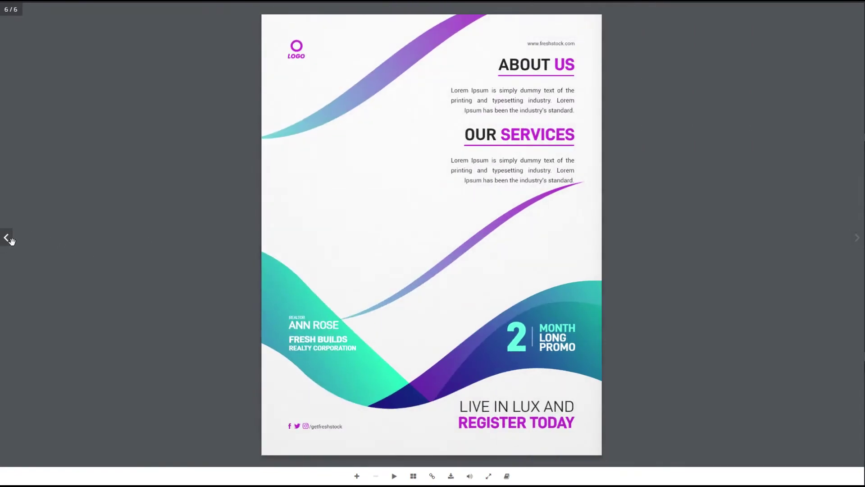
left_click(8, 243)
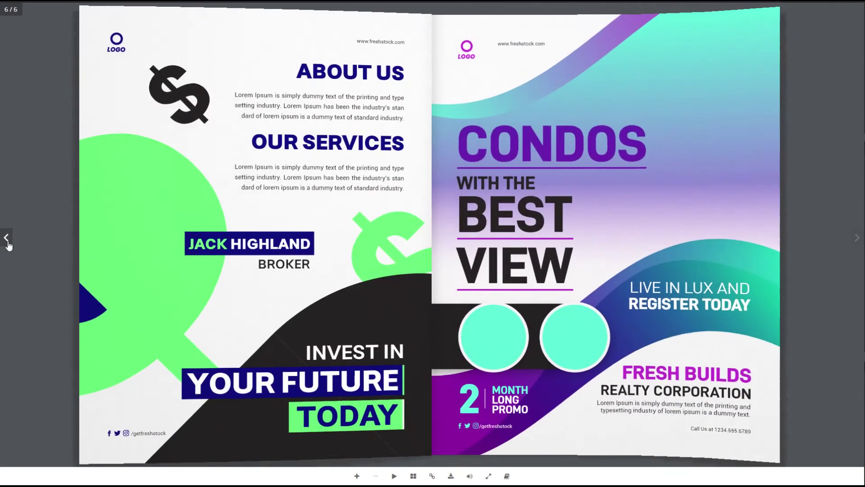
left_click(9, 244)
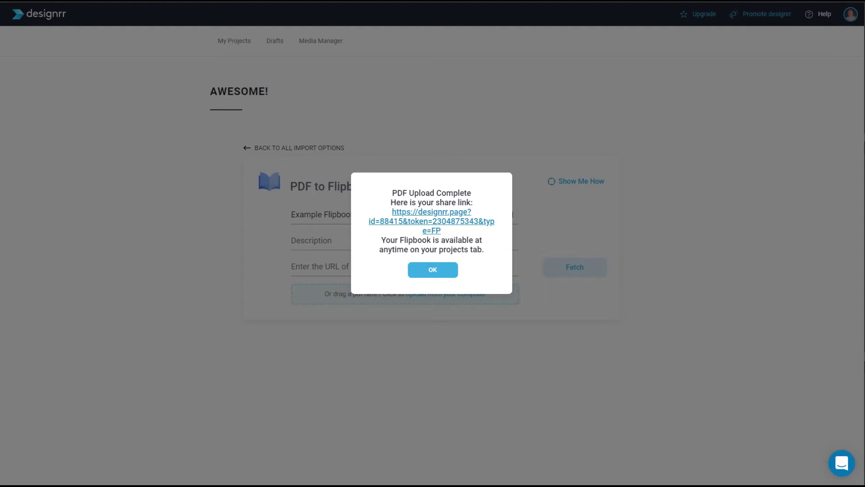
- From Flipbook Projects, generate and copy the Example Flipbook's 800×600 iframe embed code
left_click(432, 271)
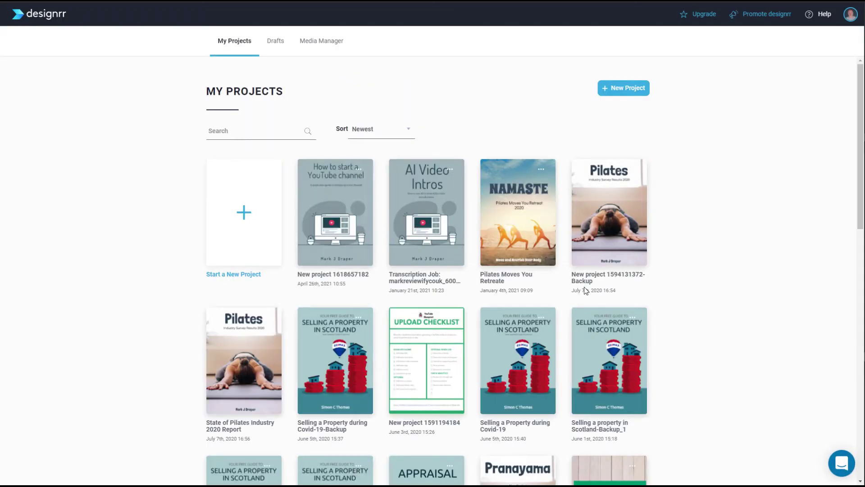
scroll(584, 287, "down", 5)
scroll(584, 298, "down", 5)
scroll(578, 295, "down", 1)
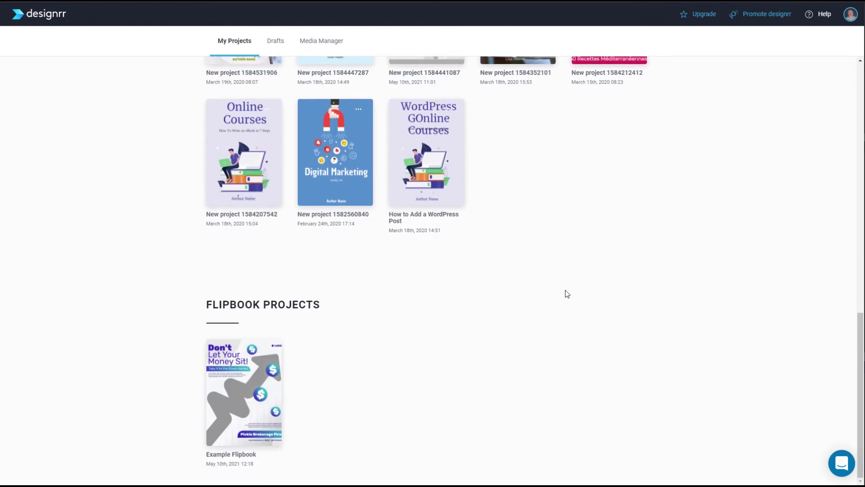
mouse_move(244, 392)
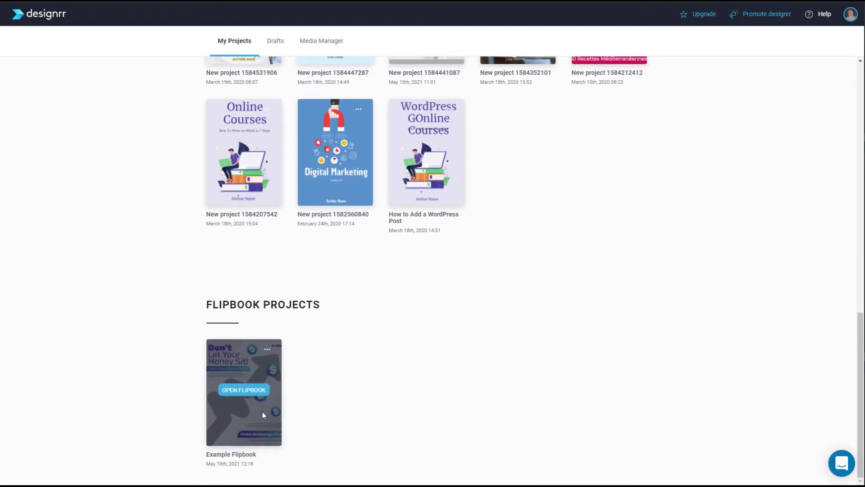
left_click(268, 352)
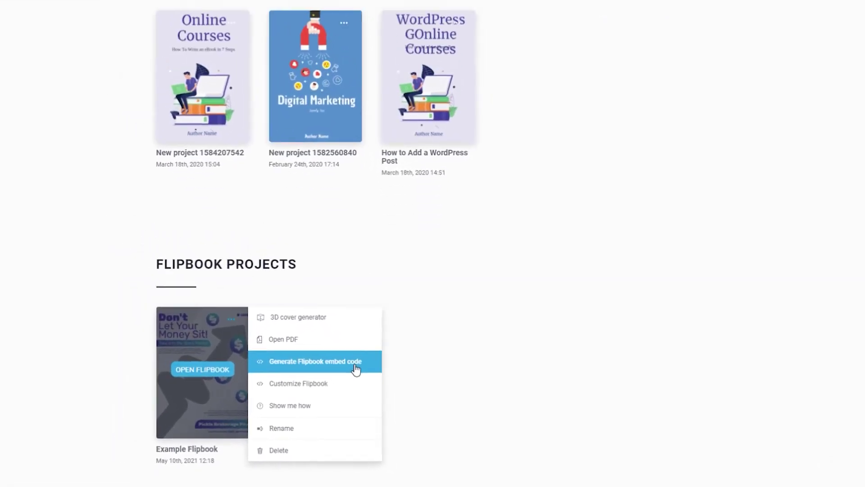
left_click(367, 385)
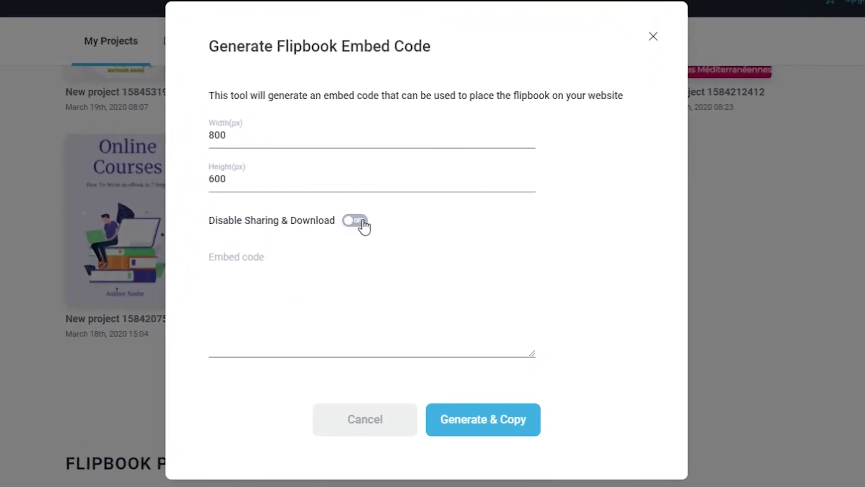
left_click(476, 427)
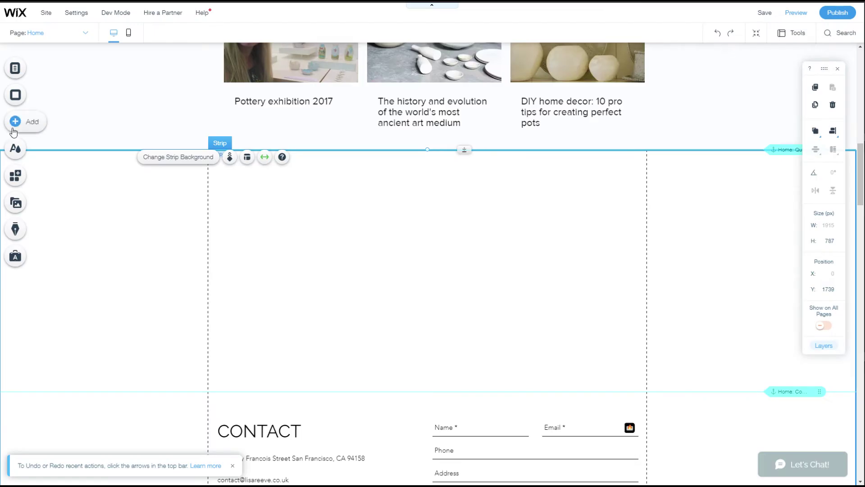
left_click(15, 123)
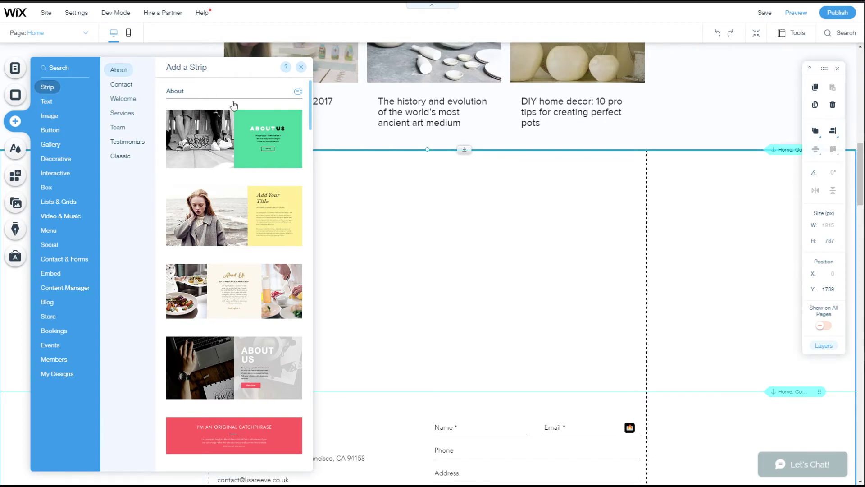
- Add a Wix HTML widget and apply the pasted flipbook iframe code to it
left_click(50, 273)
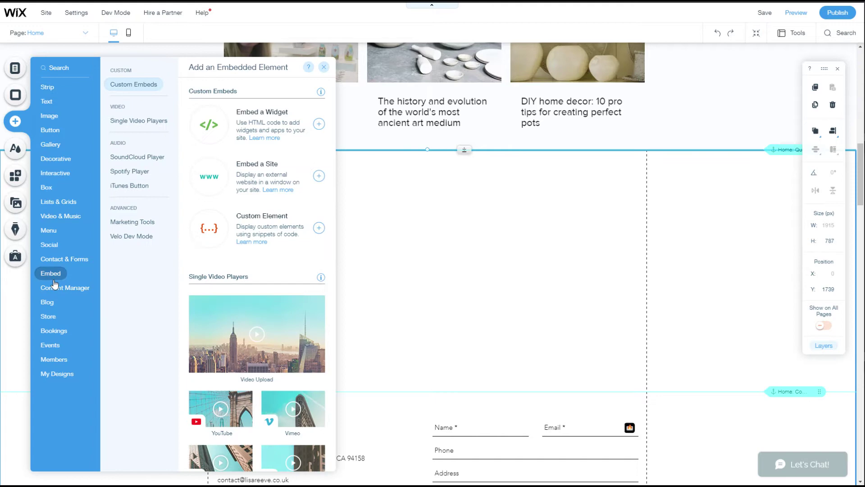
left_click(286, 130)
double_click(413, 252)
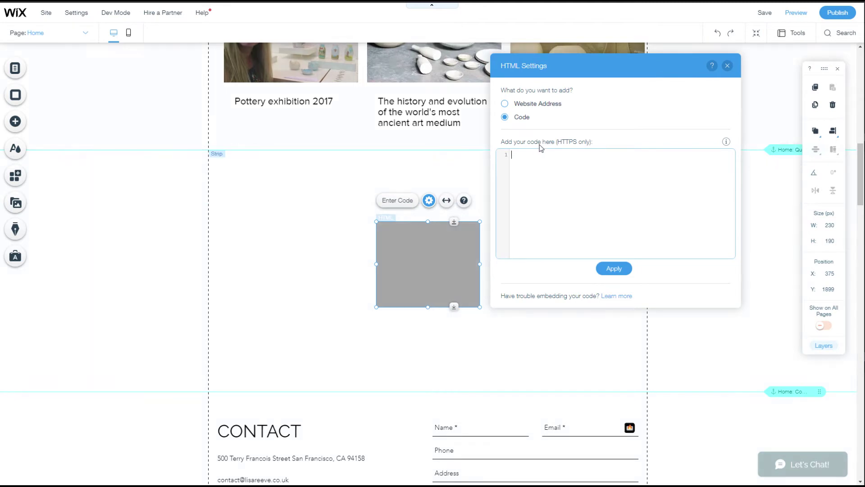
key("ctrl+v")
left_click(614, 270)
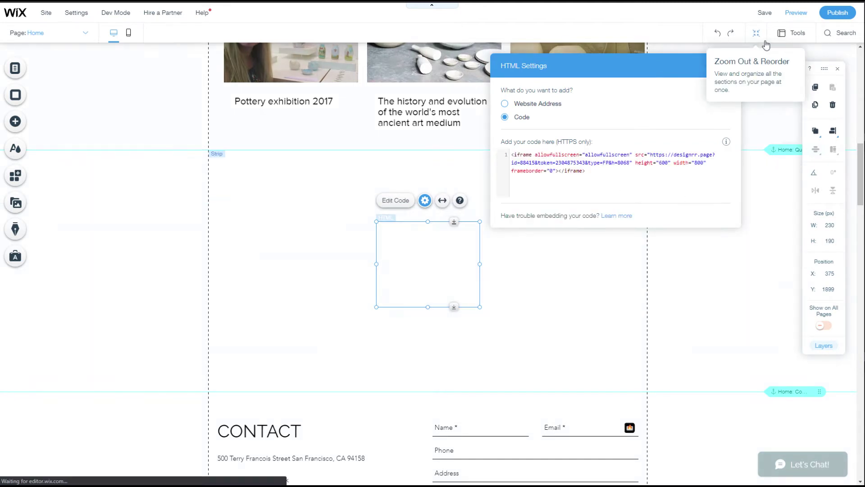
left_click(726, 66)
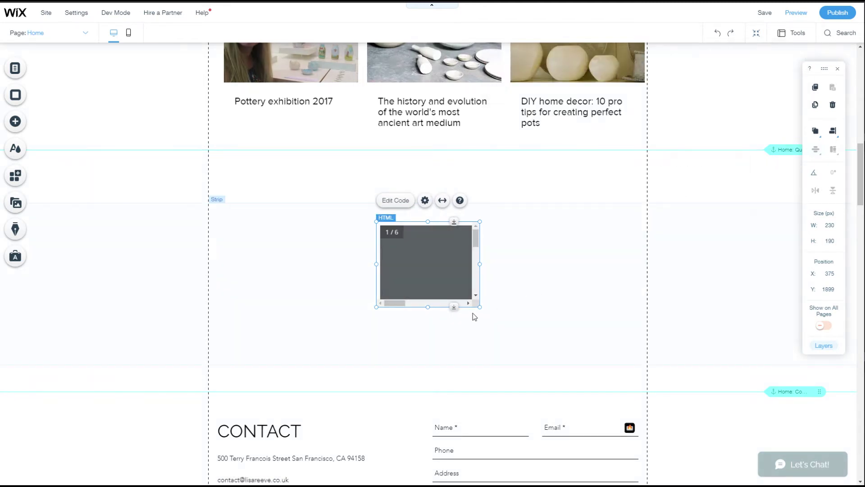
- Enlarge the HTML element in both directions so the whole flipbook shows
left_click_drag(479, 305, 651, 409)
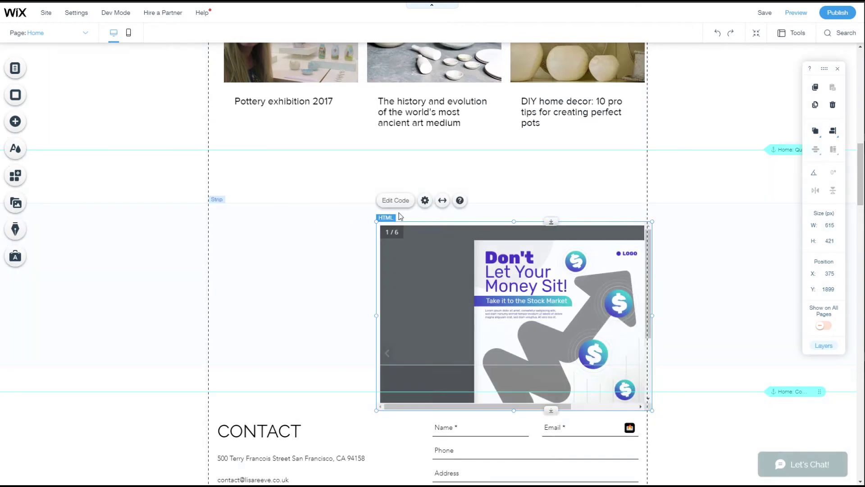
left_click_drag(373, 219, 241, 150)
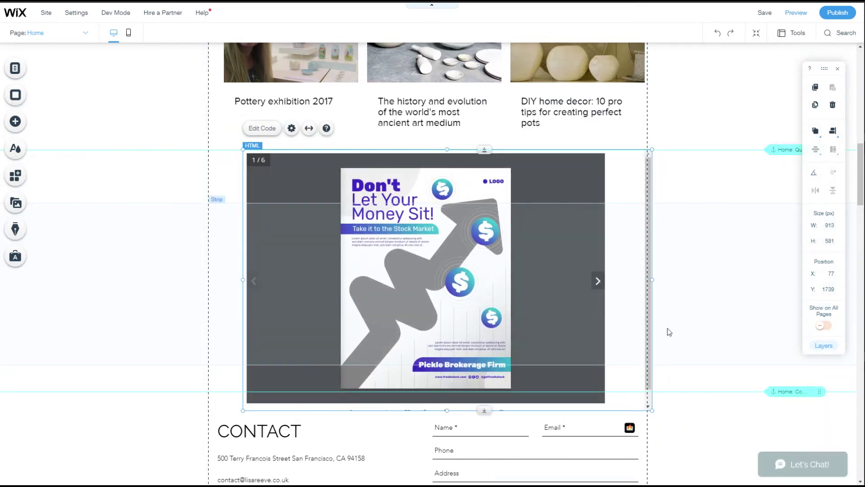
left_click(710, 304)
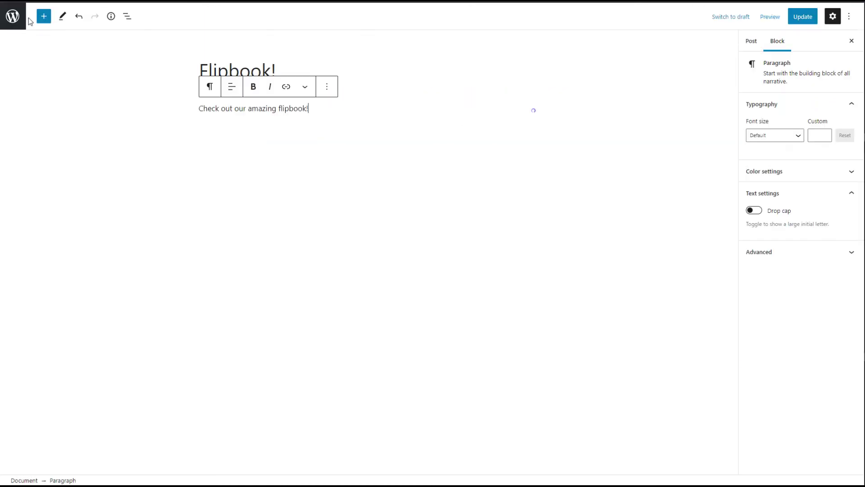
- Insert a Custom HTML block below the paragraph with the flipbook iframe code and preview it
left_click(43, 15)
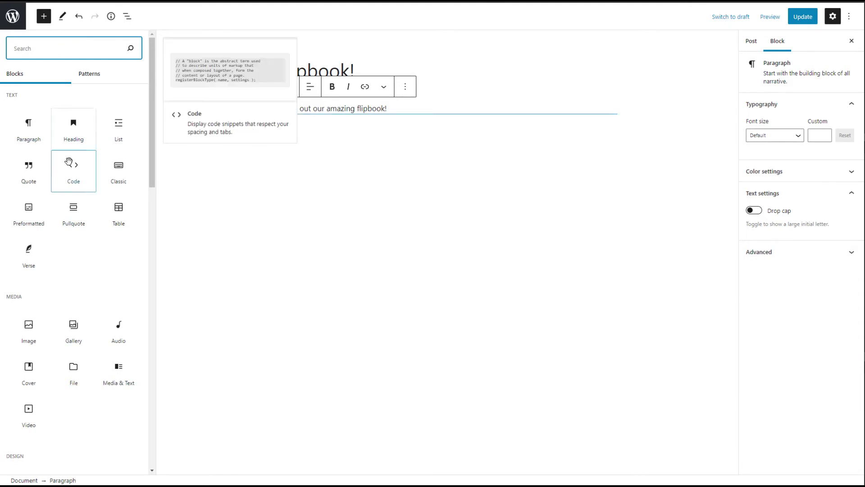
mouse_move(73, 172)
type("h")
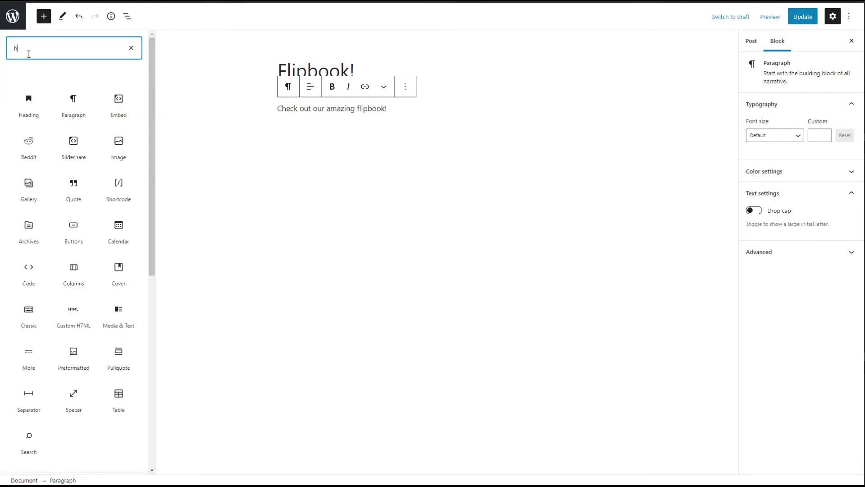
type("t")
left_click(39, 116)
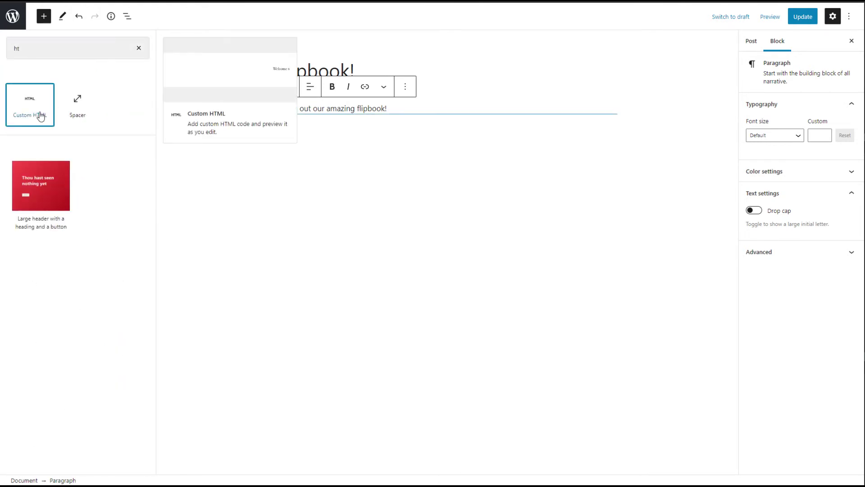
key("ctrl+v")
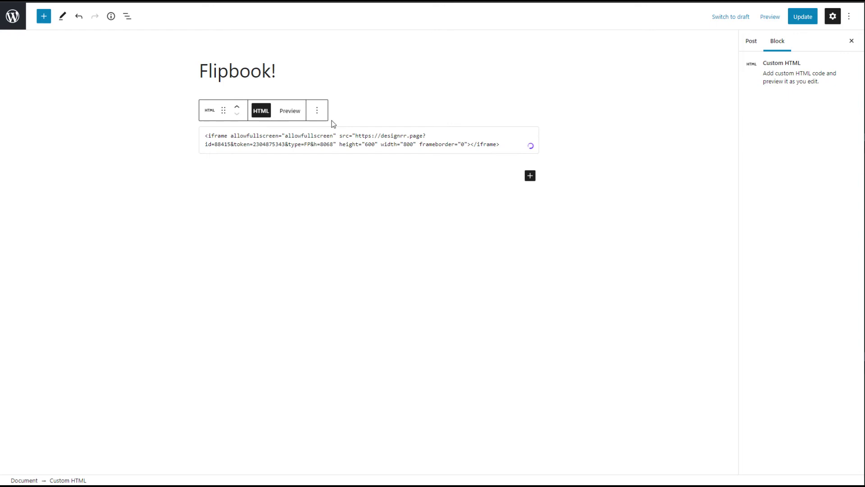
left_click(290, 110)
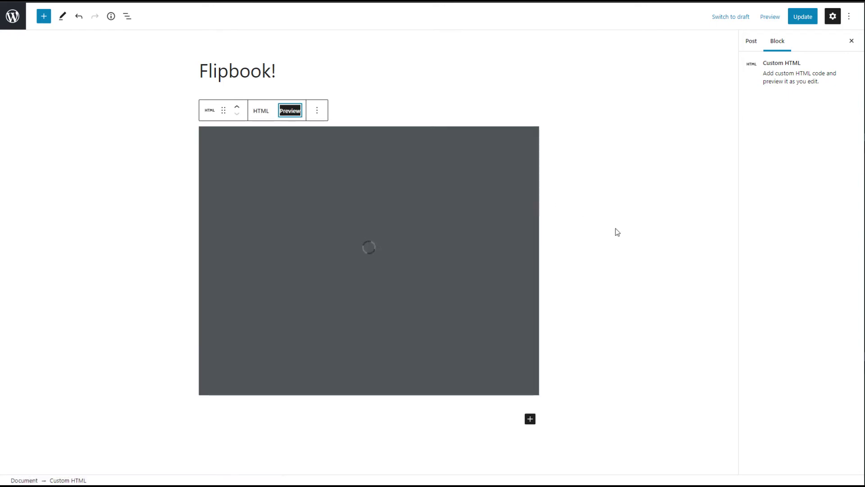
- View the rendered flipbook in the post and turn it forward two pages
left_click(615, 232)
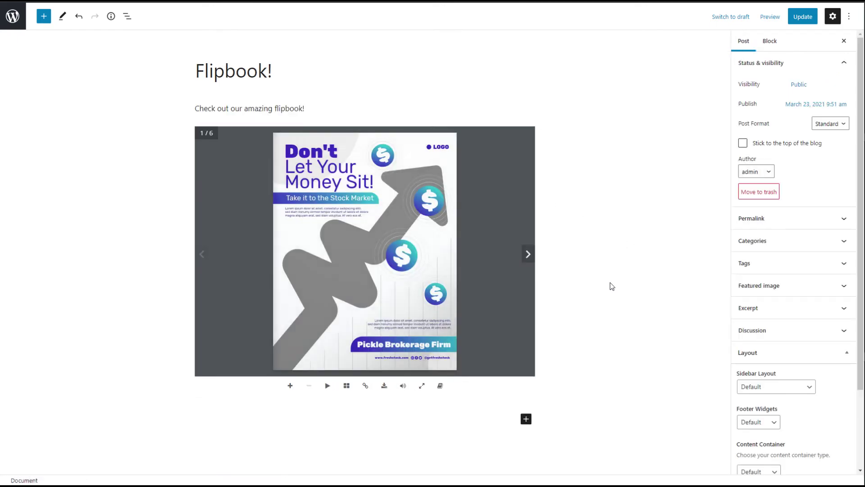
left_click(527, 255)
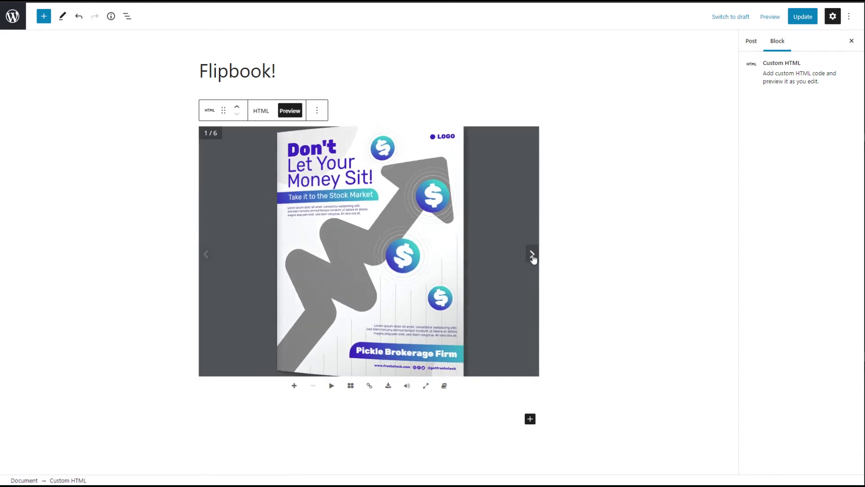
left_click(533, 258)
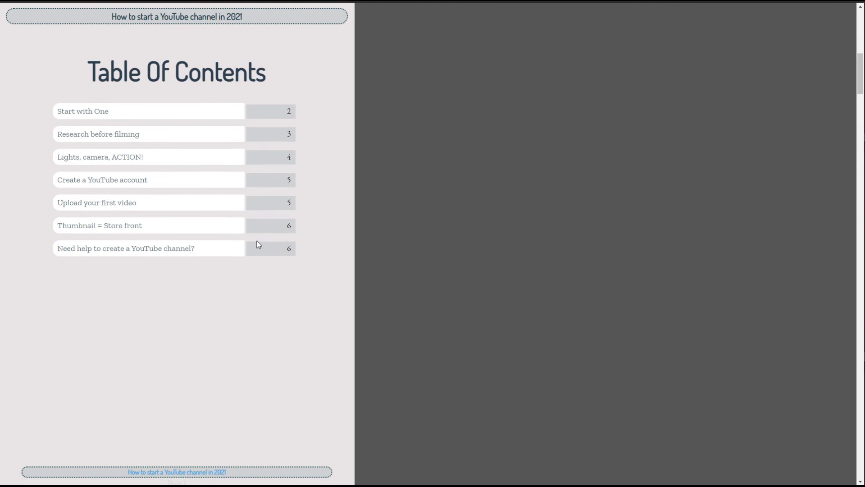
scroll(211, 244, "down", 3)
scroll(210, 247, "down", 3)
scroll(210, 246, "down", 4)
scroll(204, 244, "down", 3)
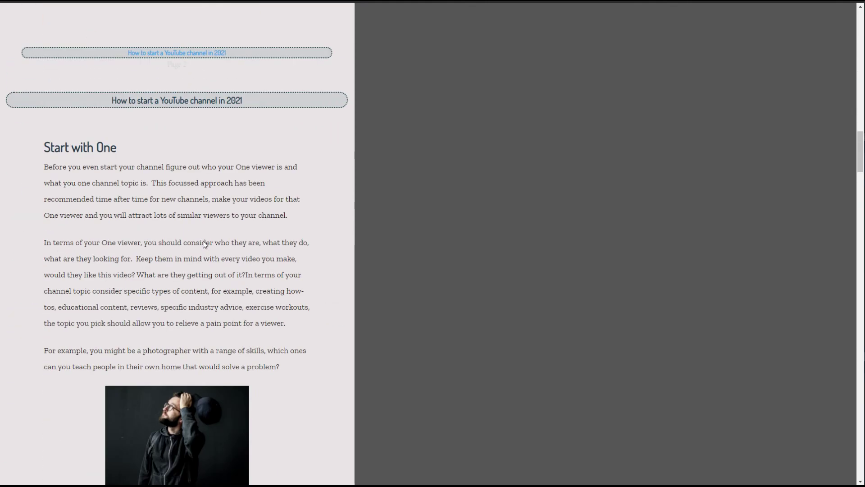
scroll(203, 244, "down", 3)
scroll(198, 238, "down", 3)
scroll(193, 240, "down", 4)
scroll(188, 243, "down", 4)
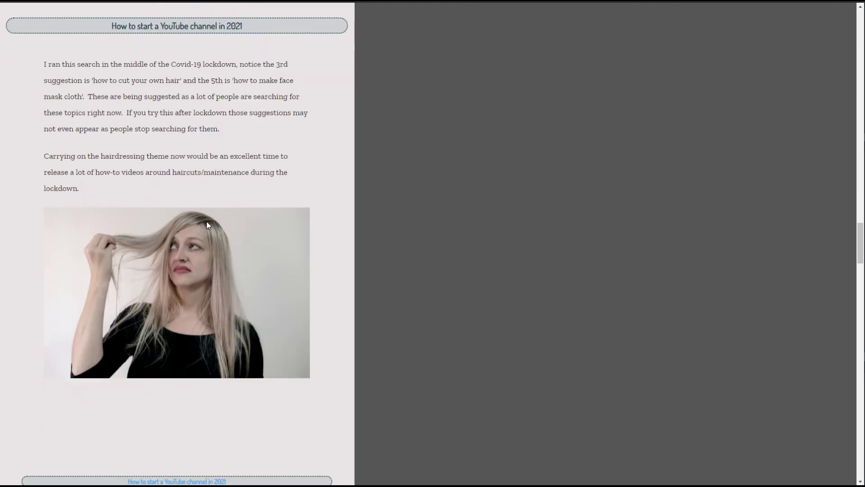
scroll(208, 225, "down", 3)
scroll(228, 192, "down", 3)
scroll(228, 189, "down", 3)
scroll(227, 176, "down", 4)
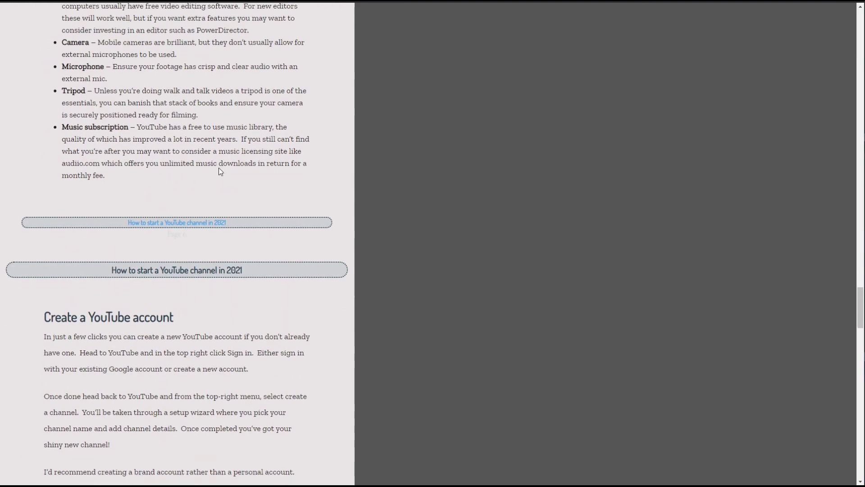
scroll(214, 174, "down", 4)
scroll(219, 170, "down", 3)
scroll(230, 164, "down", 4)
scroll(271, 151, "down", 3)
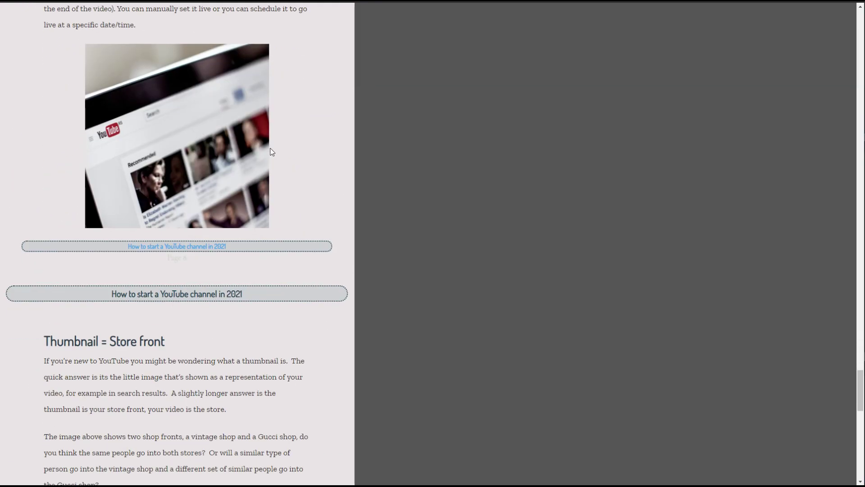
scroll(290, 135, "down", 3)
scroll(351, 95, "down", 4)
scroll(359, 75, "down", 3)
scroll(351, 34, "down", 1)
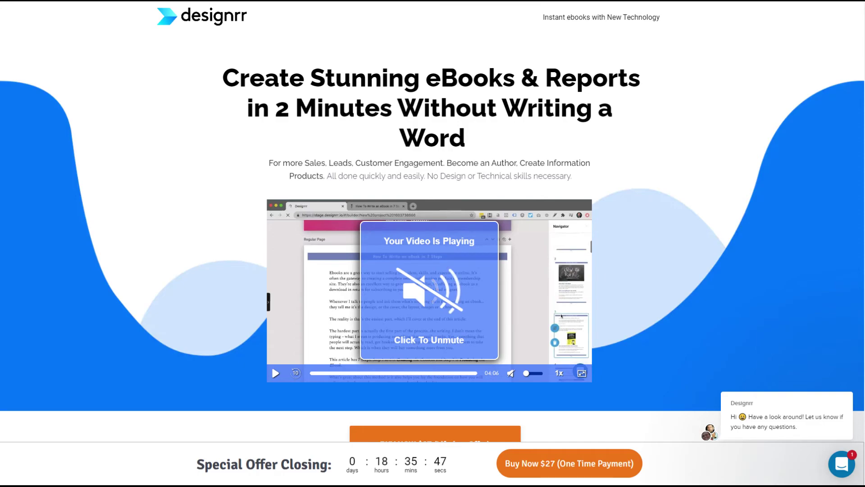
scroll(860, 76, "down", 2)
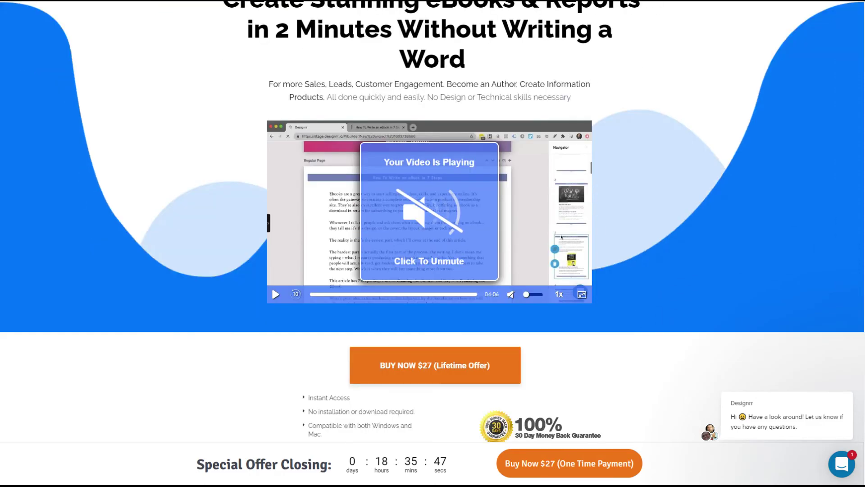
scroll(860, 75, "down", 3)
scroll(860, 75, "down", 2)
scroll(861, 76, "down", 5)
scroll(860, 75, "down", 5)
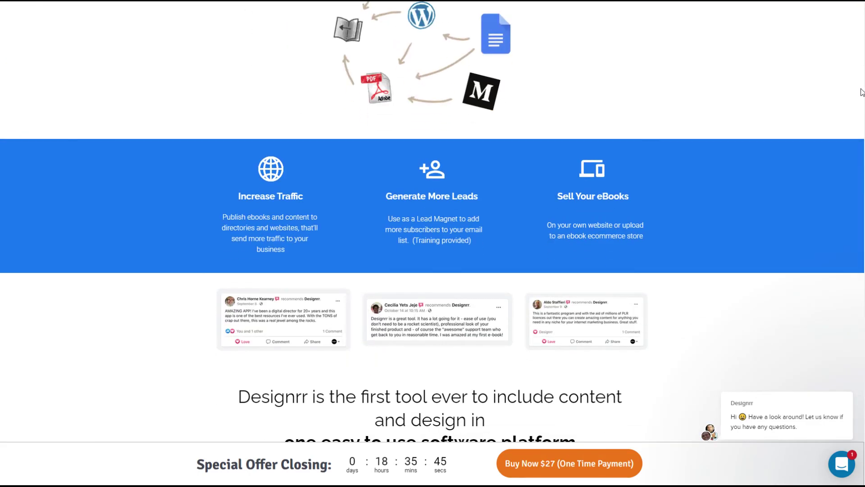
scroll(744, 267, "down", 3)
scroll(766, 267, "down", 3)
scroll(763, 275, "down", 3)
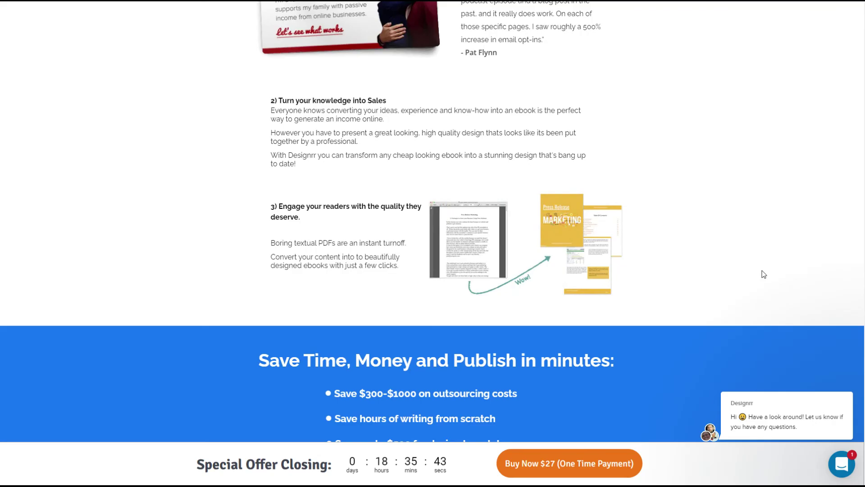
scroll(723, 287, "down", 4)
scroll(723, 287, "down", 6)
scroll(743, 280, "down", 4)
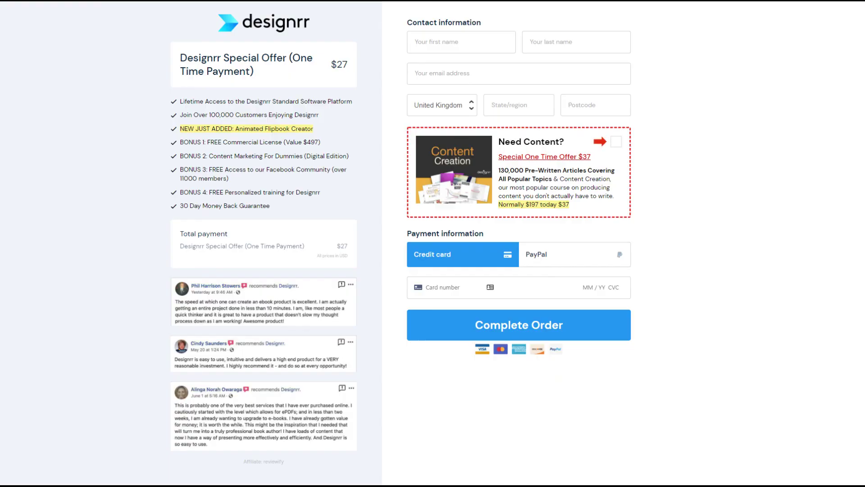